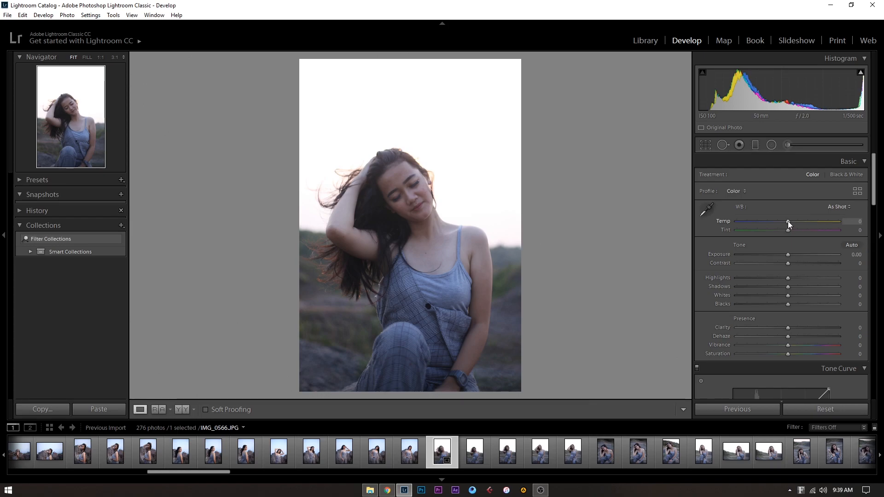
- Set Temp to +13, Contrast to −10, Highlights to −28, Shadows to +69, Whites to −77 and Blacks to −32
{"action": "left_click_drag", "start_coordinate": [789, 221], "coordinate": [795, 219]}
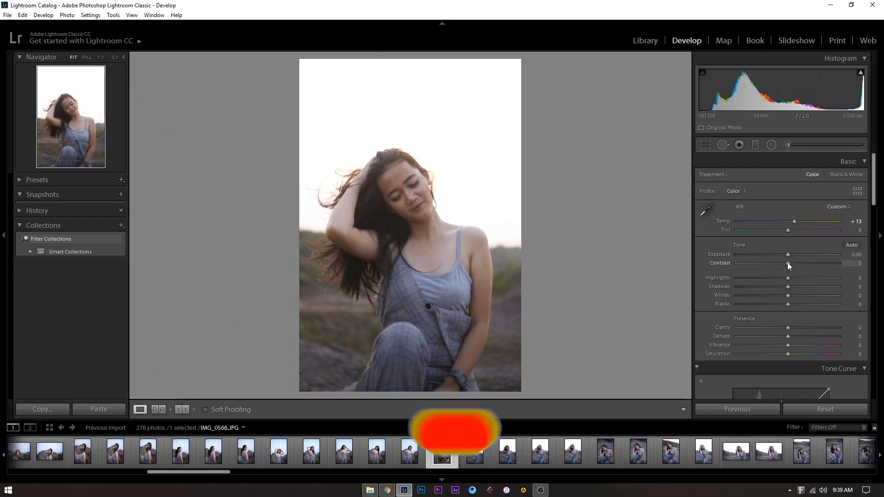
{"action": "left_click_drag", "start_coordinate": [789, 263], "coordinate": [784, 264]}
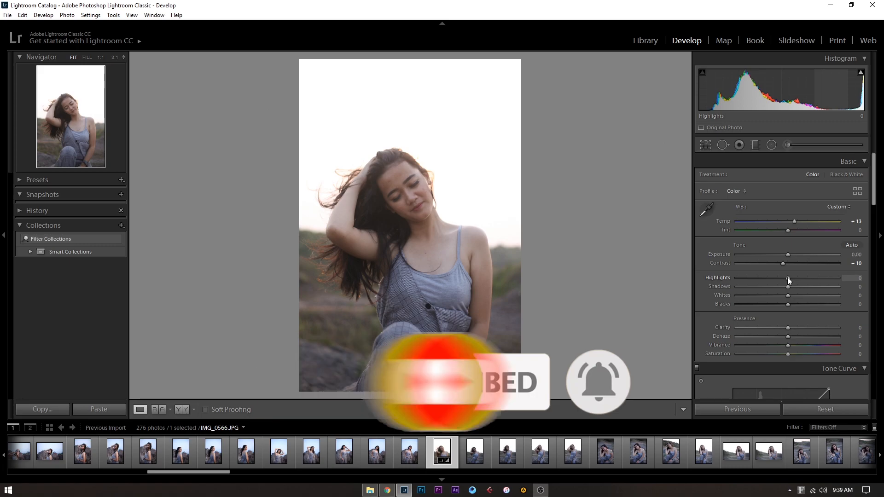
{"action": "left_click_drag", "start_coordinate": [787, 277], "coordinate": [777, 279]}
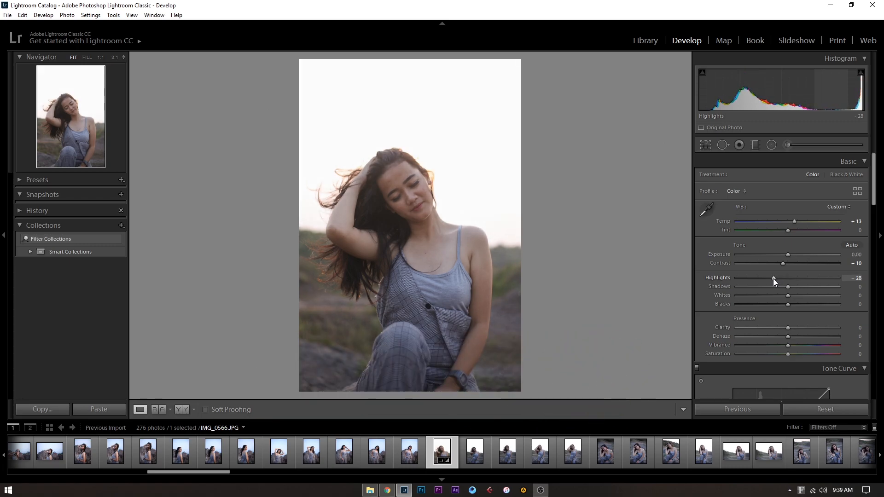
{"action": "left_click_drag", "start_coordinate": [788, 287], "coordinate": [736, 324]}
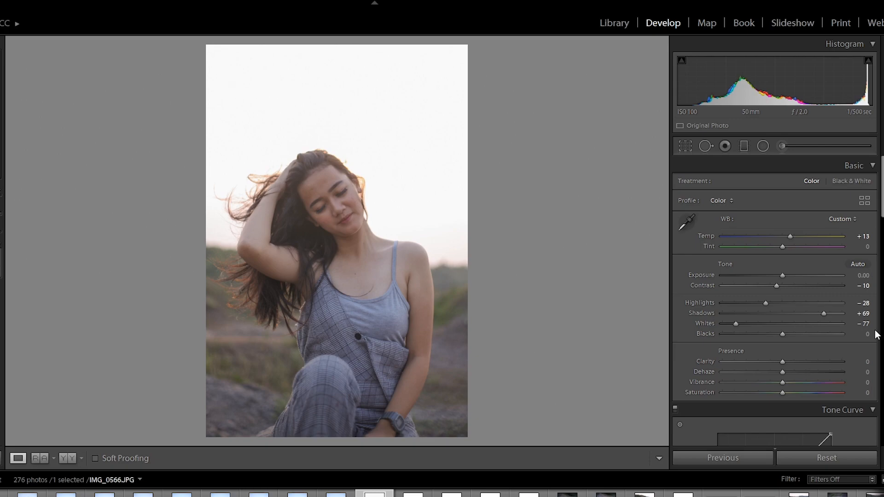
{"action": "left_click_drag", "start_coordinate": [781, 335], "coordinate": [763, 337]}
- Set Clarity to +7 and compare the photo before and after, ending in the single-photo view
{"action": "scroll", "coordinate": [774, 299], "scroll_direction": "down", "scroll_amount": 3}
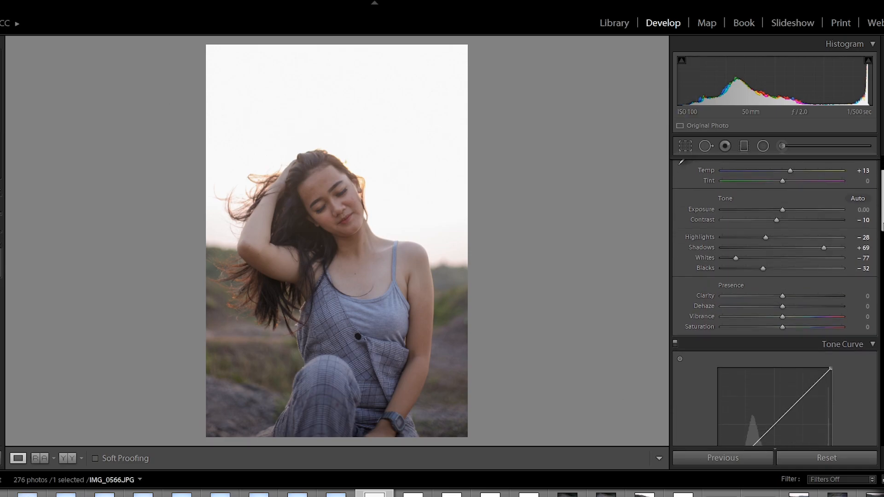
{"action": "left_click", "coordinate": [67, 458]}
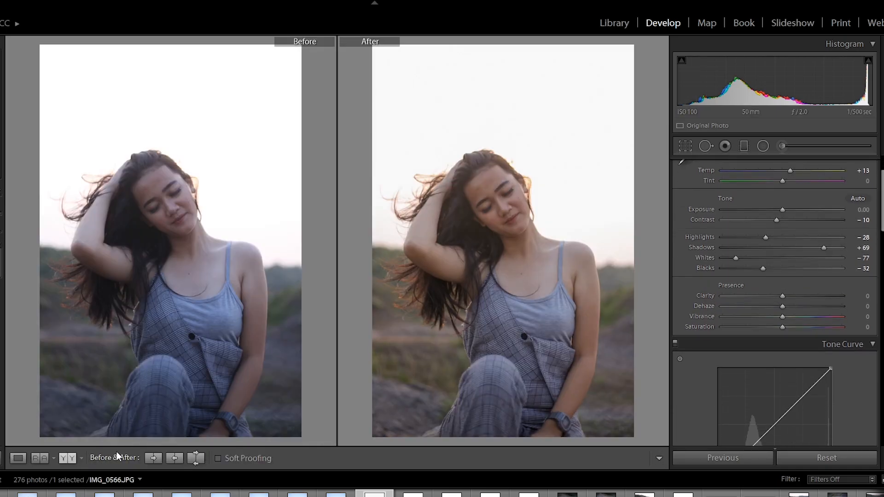
{"action": "left_click", "coordinate": [19, 459]}
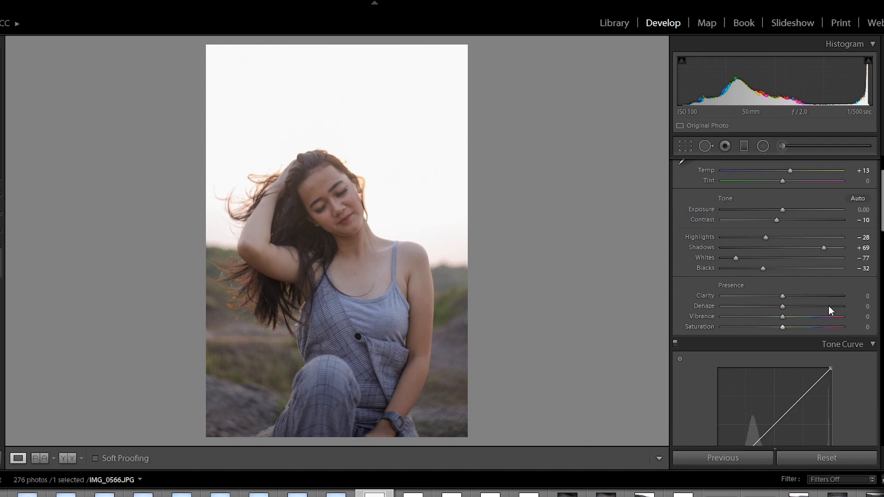
{"action": "left_click_drag", "start_coordinate": [858, 297], "coordinate": [861, 297]}
{"action": "left_click", "coordinate": [68, 458]}
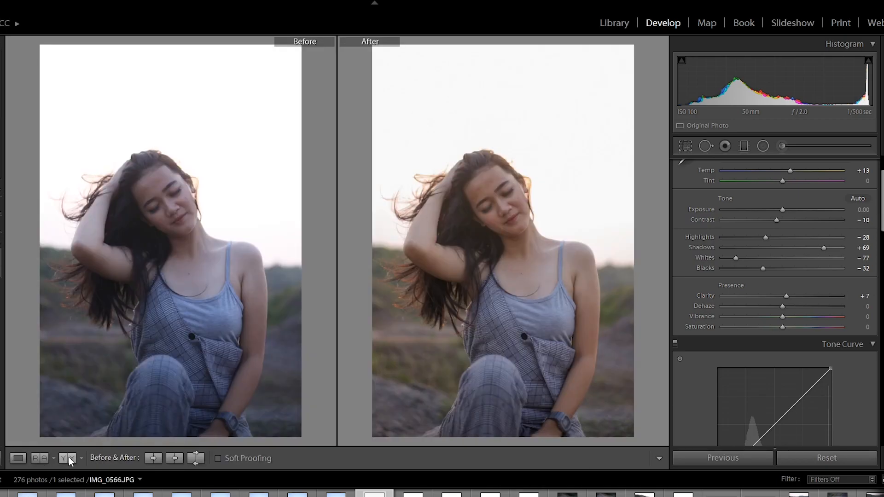
{"action": "left_click", "coordinate": [18, 457]}
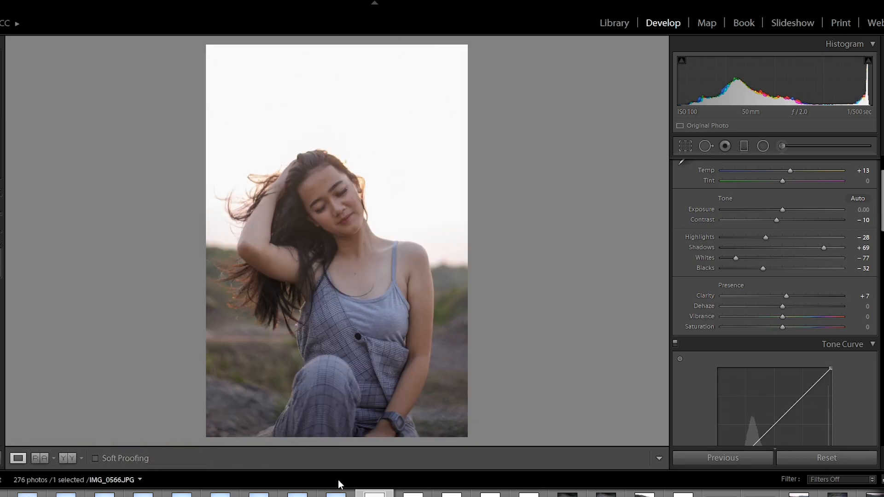
- Shape the RGB tone curve with three added points, lifting the black point, raising the midtones slightly and lowering the white point
{"action": "scroll", "coordinate": [774, 299], "scroll_direction": "down", "scroll_amount": 5}
{"action": "scroll", "coordinate": [875, 295], "scroll_direction": "down", "scroll_amount": 1}
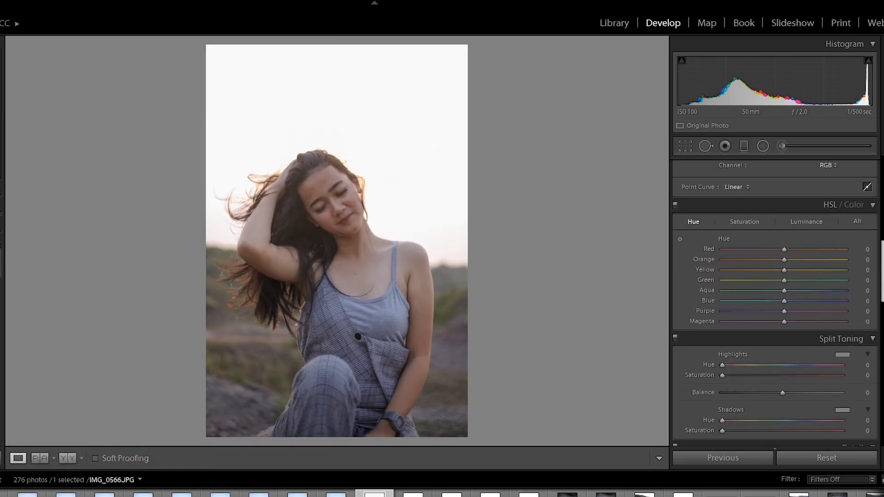
{"action": "scroll", "coordinate": [875, 295], "scroll_direction": "up", "scroll_amount": 3}
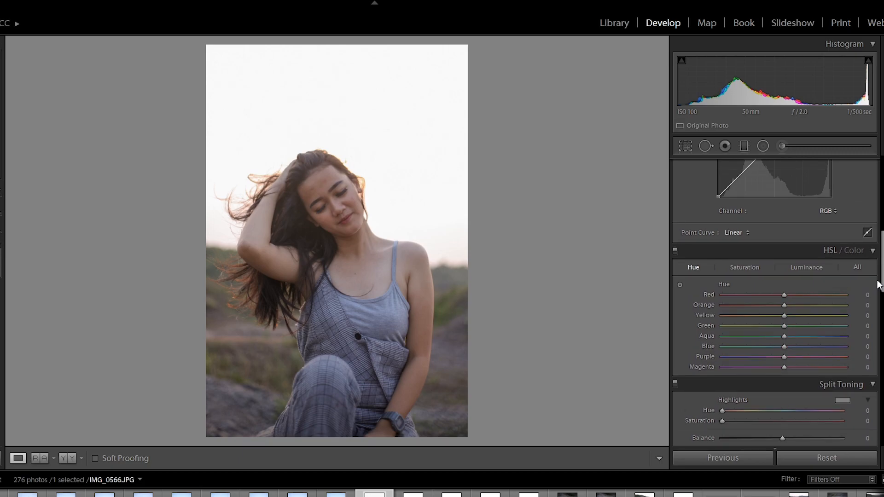
{"action": "scroll", "coordinate": [774, 299], "scroll_direction": "up", "scroll_amount": 3}
{"action": "left_click", "coordinate": [745, 313]}
{"action": "left_click", "coordinate": [804, 255]}
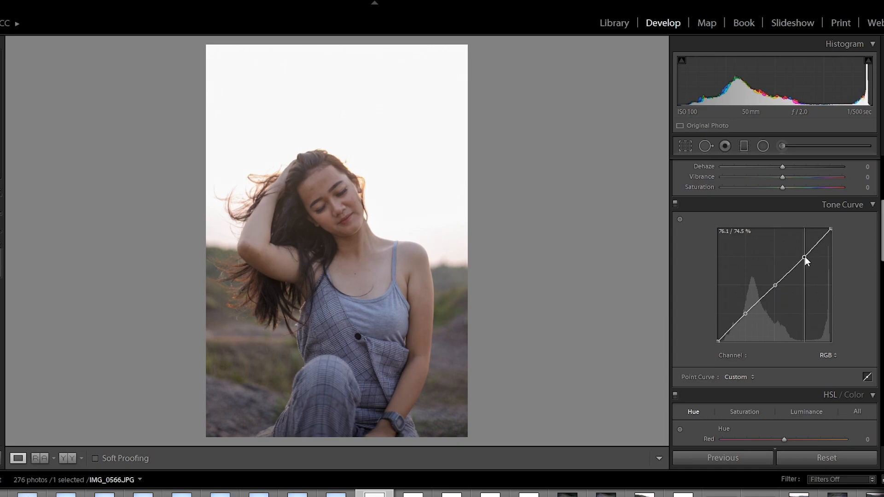
{"action": "left_click", "coordinate": [776, 285]}
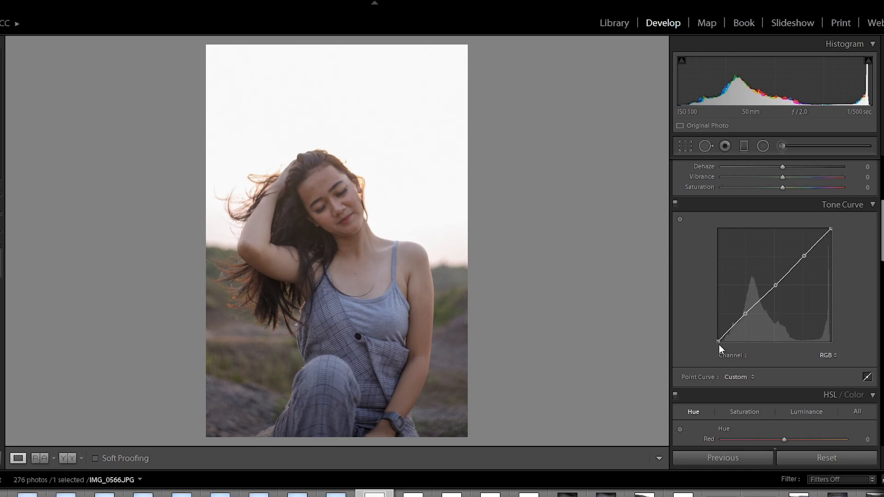
{"action": "left_click_drag", "start_coordinate": [720, 341], "coordinate": [748, 314]}
{"action": "left_click_drag", "start_coordinate": [777, 286], "coordinate": [776, 280]}
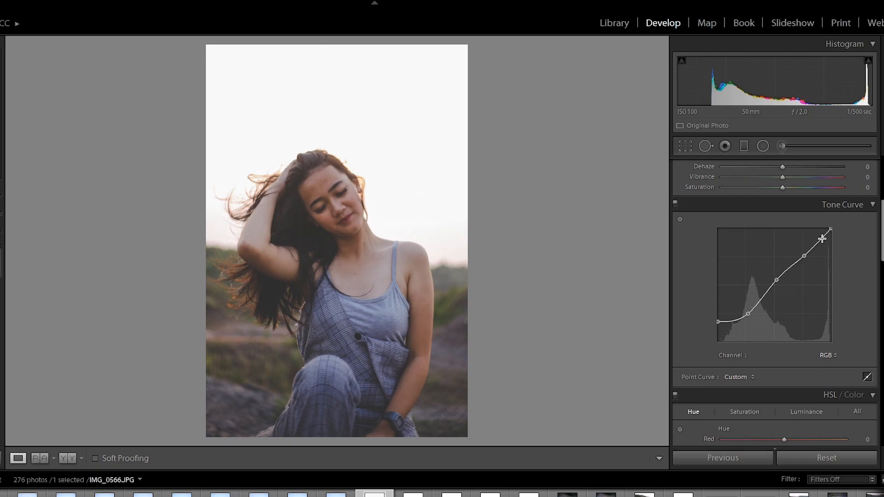
{"action": "left_click_drag", "start_coordinate": [830, 229], "coordinate": [835, 236]}
- Compare the toned photo before and after, and set the Exposure to +0.10
{"action": "left_click", "coordinate": [72, 458]}
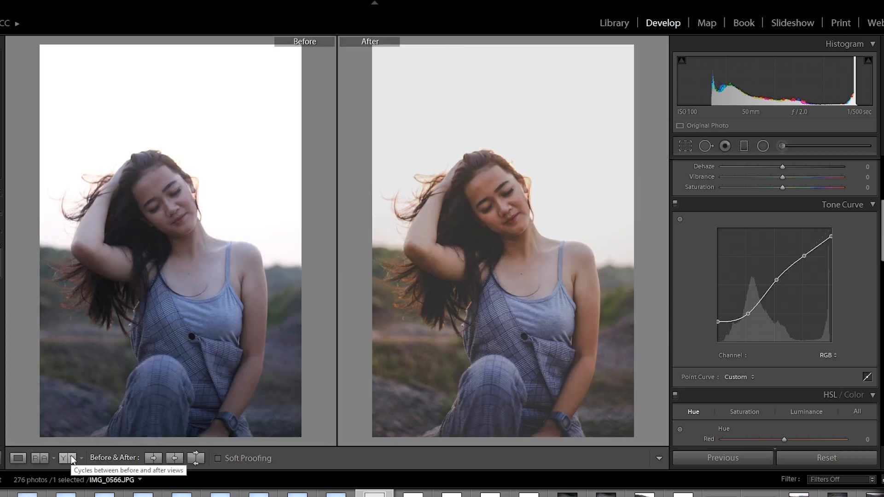
{"action": "left_click", "coordinate": [71, 458]}
{"action": "left_click", "coordinate": [18, 458]}
{"action": "scroll", "coordinate": [877, 234], "scroll_direction": "up", "scroll_amount": 5}
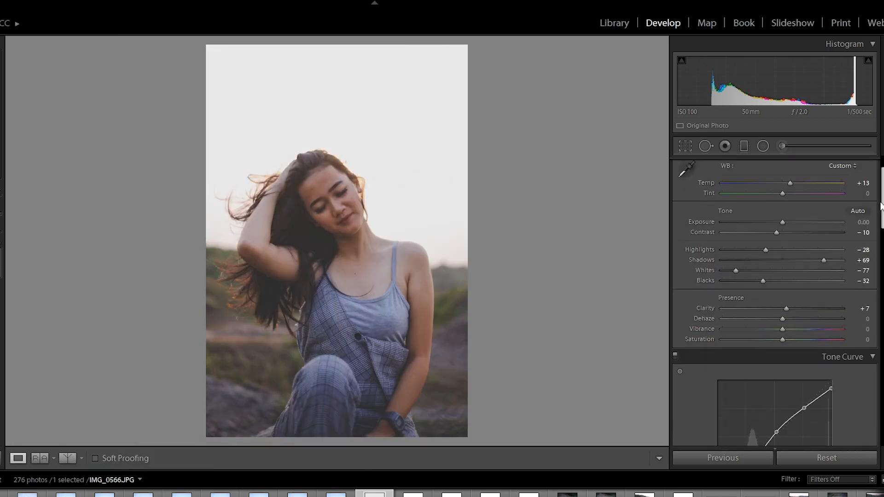
{"action": "left_click_drag", "start_coordinate": [864, 255], "coordinate": [866, 255]}
- Adjust the HSL skin tones, setting red saturation to +11, orange saturation to −15 and orange luminance to +35
{"action": "left_click_drag", "start_coordinate": [882, 213], "coordinate": [880, 286]}
{"action": "left_click", "coordinate": [745, 229]}
{"action": "left_click", "coordinate": [693, 229]}
{"action": "left_click", "coordinate": [745, 229]}
{"action": "left_click_drag", "start_coordinate": [784, 258], "coordinate": [807, 267]}
{"action": "left_click", "coordinate": [806, 229]}
{"action": "left_click", "coordinate": [744, 229]}
{"action": "left_click", "coordinate": [809, 234]}
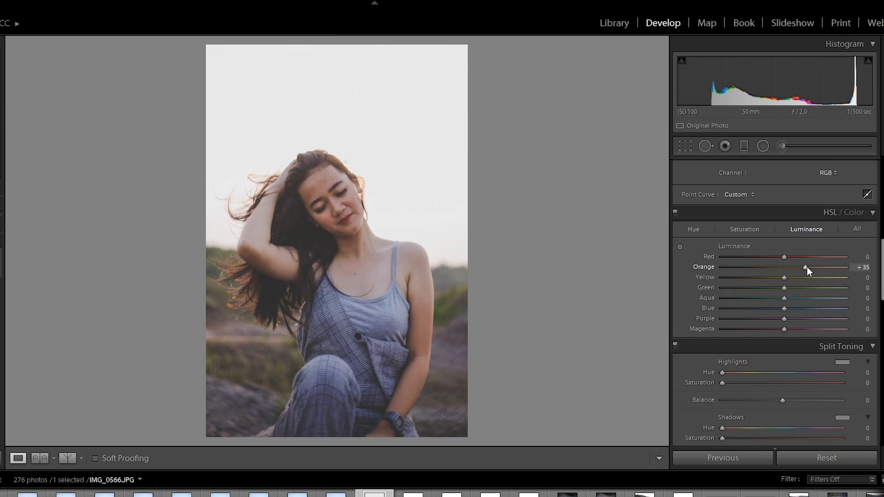
- Set the orange hue to +8 and shift the yellow hue to −94
{"action": "left_click", "coordinate": [755, 230]}
{"action": "left_click", "coordinate": [698, 230]}
{"action": "left_click", "coordinate": [350, 210]}
{"action": "left_click_drag", "start_coordinate": [788, 267], "coordinate": [722, 283]}
{"action": "left_click", "coordinate": [485, 233]}
{"action": "left_click", "coordinate": [803, 228]}
{"action": "left_click", "coordinate": [698, 228]}
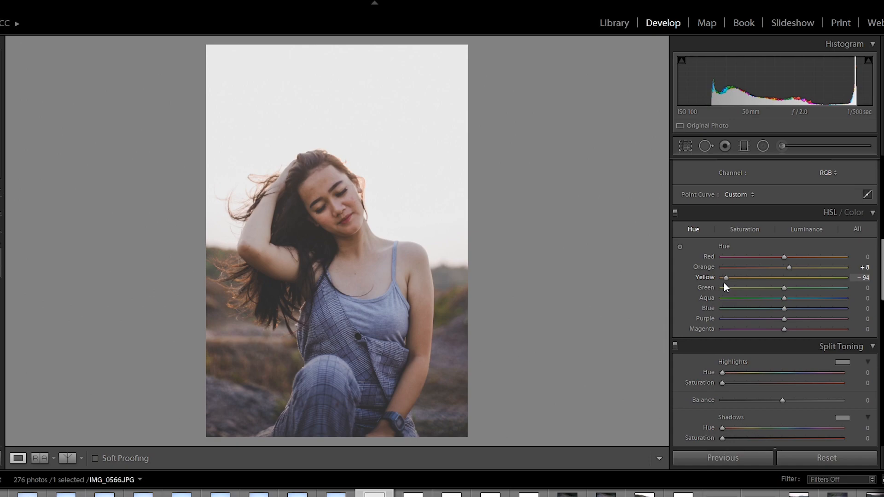
- Set yellow saturation to −72 and yellow luminance to +43, and shift the hues to −88 for yellow and −81 for green
{"action": "left_click", "coordinate": [744, 229]}
{"action": "left_click_drag", "start_coordinate": [782, 277], "coordinate": [805, 285]}
{"action": "left_click", "coordinate": [807, 228]}
{"action": "left_click", "coordinate": [696, 229]}
{"action": "left_click_drag", "start_coordinate": [787, 290], "coordinate": [746, 289]}
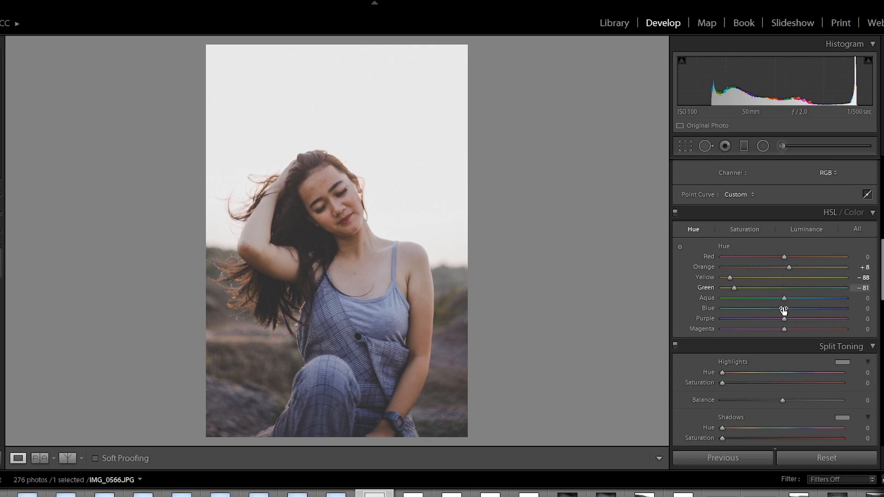
- Set green saturation to −60 and green luminance to −27, and desaturate aqua to −90 and blue to −96
{"action": "left_click", "coordinate": [745, 229]}
{"action": "left_click_drag", "start_coordinate": [783, 287], "coordinate": [755, 289]}
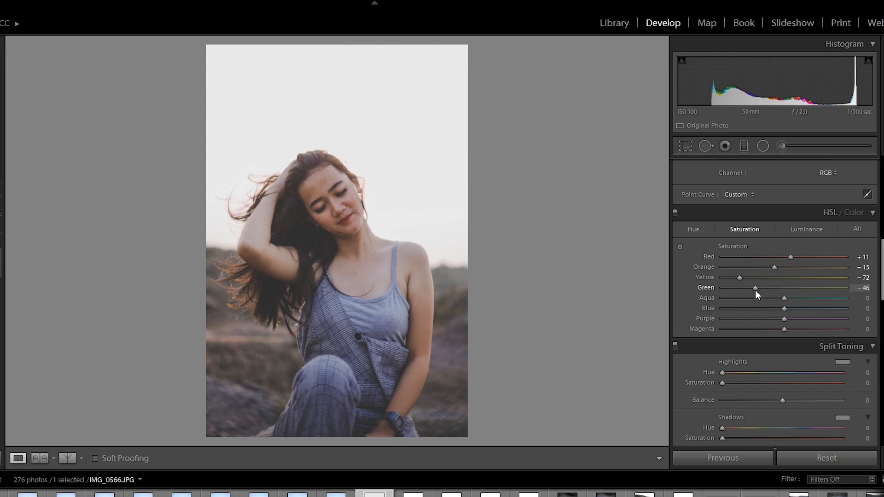
{"action": "left_click", "coordinate": [808, 230]}
{"action": "left_click_drag", "start_coordinate": [785, 287], "coordinate": [717, 308]}
{"action": "left_click", "coordinate": [743, 229]}
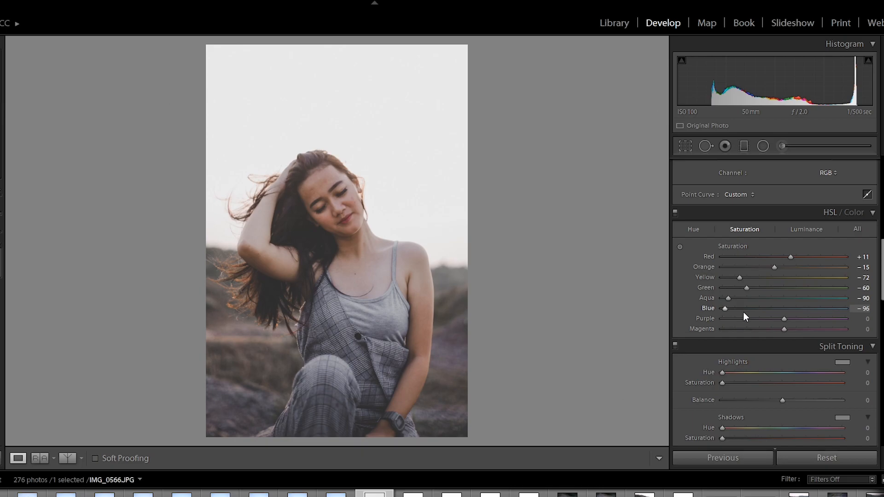
- Set the orange luminance to +51 while checking the skin on the enlarged face, and compare the photo before and after
{"action": "left_click", "coordinate": [394, 184]}
{"action": "left_click_drag", "start_coordinate": [543, 166], "coordinate": [552, 103]}
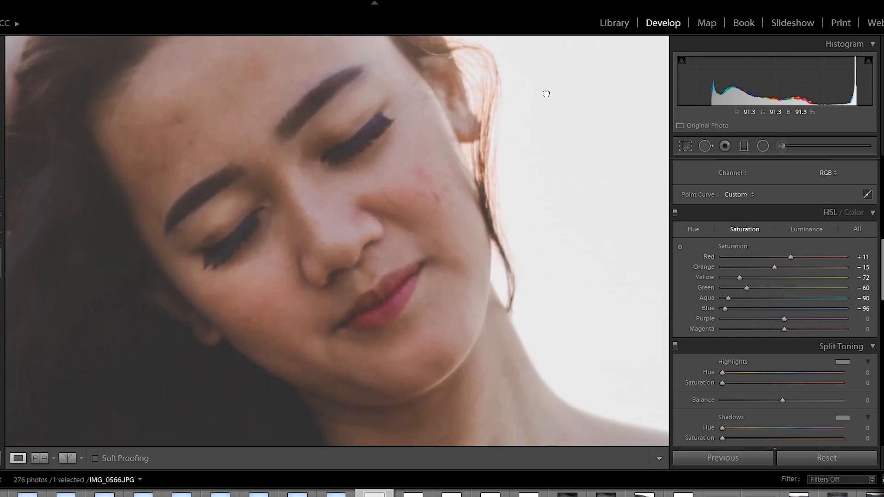
{"action": "left_click_drag", "start_coordinate": [596, 302], "coordinate": [527, 239]}
{"action": "left_click", "coordinate": [819, 229]}
{"action": "left_click_drag", "start_coordinate": [807, 267], "coordinate": [817, 267]}
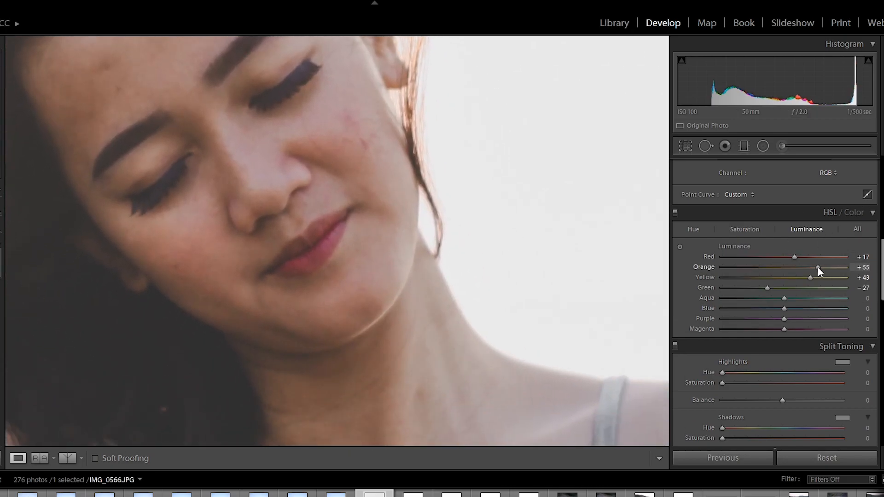
{"action": "left_click", "coordinate": [576, 184]}
{"action": "left_click", "coordinate": [67, 458]}
{"action": "left_click", "coordinate": [67, 459]}
{"action": "left_click", "coordinate": [68, 458]}
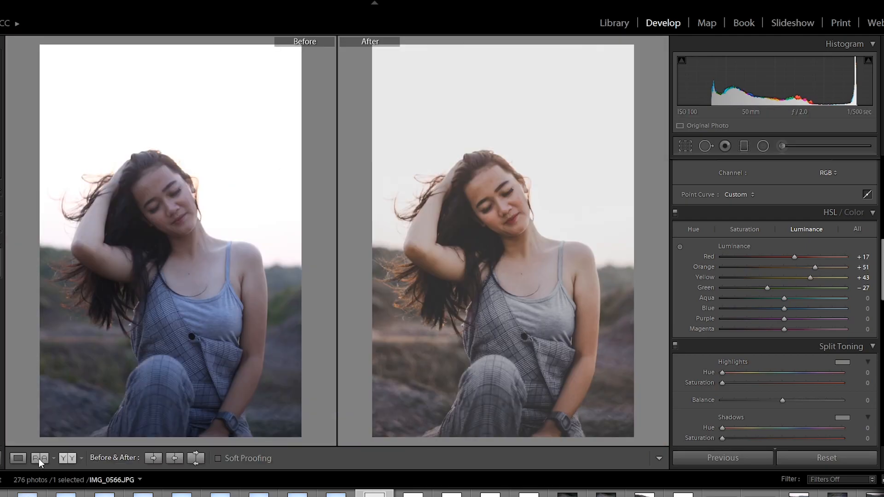
{"action": "left_click", "coordinate": [19, 458]}
- Tint the split-toning highlights with hue 54 and saturation 5, checking the colour on the enlarged face
{"action": "left_click_drag", "start_coordinate": [879, 274], "coordinate": [879, 294]}
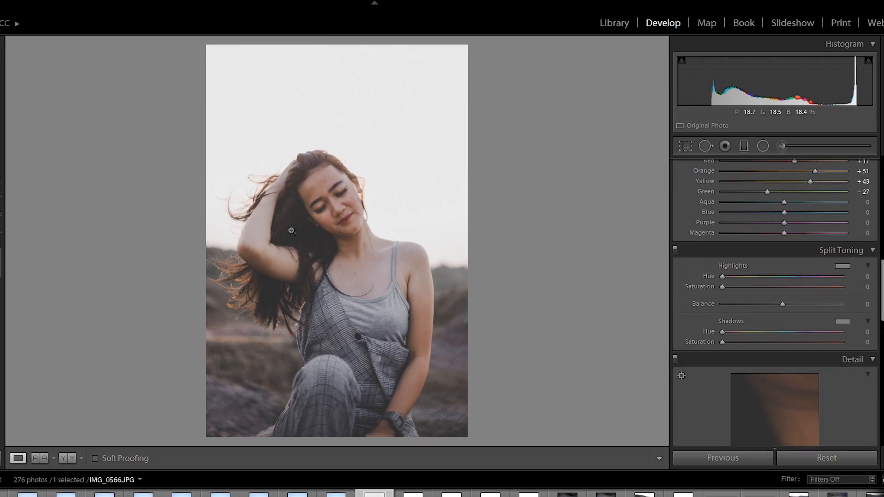
{"action": "left_click", "coordinate": [355, 221]}
{"action": "left_click", "coordinate": [842, 266]}
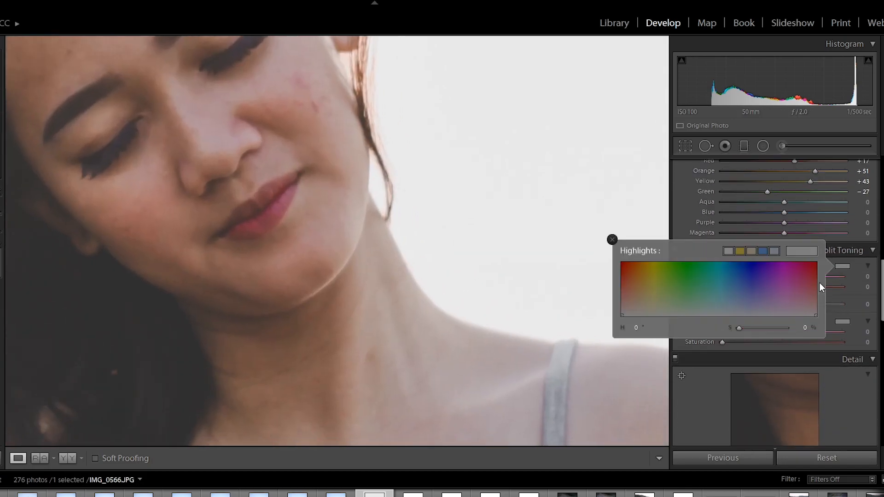
{"action": "left_click", "coordinate": [651, 307]}
{"action": "left_click_drag", "start_coordinate": [650, 307], "coordinate": [651, 310]}
{"action": "left_click_drag", "start_coordinate": [738, 330], "coordinate": [739, 327]}
{"action": "left_click", "coordinate": [856, 297]}
- Tint the split-toning shadows with hue 195 and saturation 6, and compare the photo with split toning off and on
{"action": "left_click", "coordinate": [846, 321]}
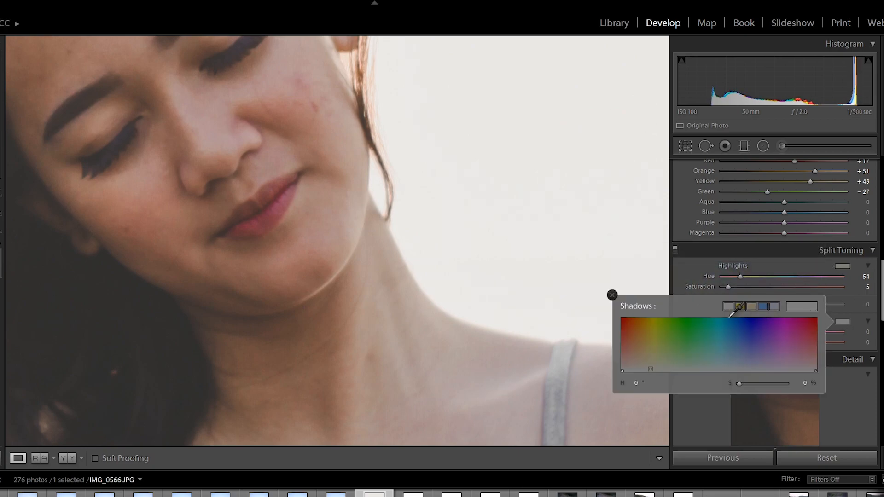
{"action": "left_click", "coordinate": [727, 368]}
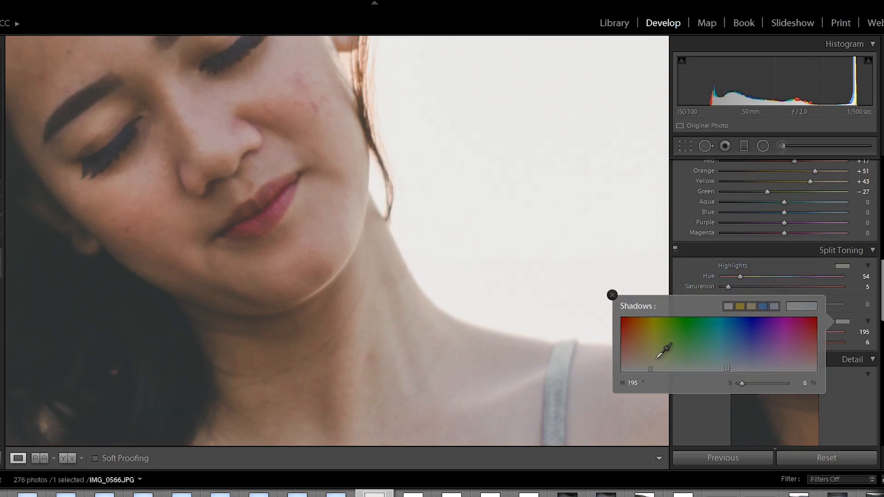
{"action": "left_click", "coordinate": [462, 276]}
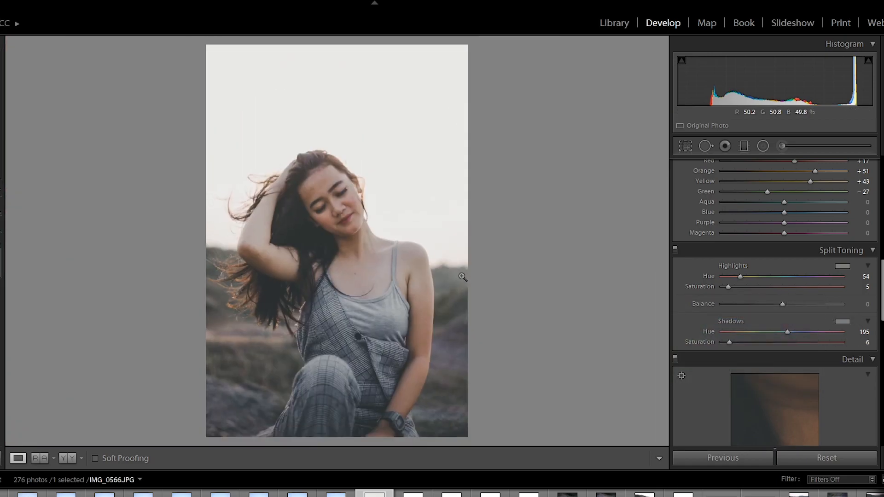
{"action": "left_click", "coordinate": [675, 250]}
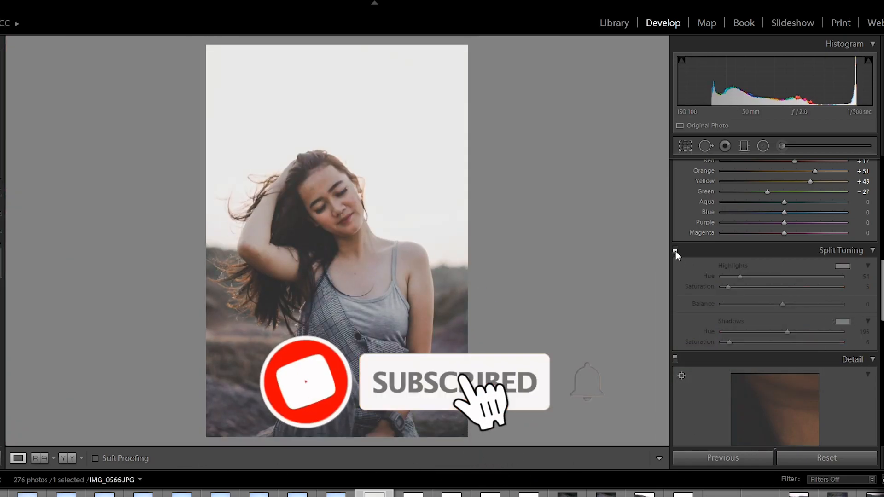
{"action": "left_click", "coordinate": [676, 251]}
- Set the split-toning saturation to 4 for the shadows and 6 for the highlights
{"action": "left_click", "coordinate": [867, 342]}
{"action": "type", "text": "4"}
{"action": "key", "text": "Return"}
{"action": "left_click", "coordinate": [868, 287]}
{"action": "type", "text": "6"}
{"action": "key", "text": "Return"}
- Calibrate hue and saturation of the primaries: blue −18 and −33, green +10 and −7, red +19 and −9
{"action": "scroll", "coordinate": [881, 283], "scroll_direction": "down", "scroll_amount": 2}
{"action": "scroll", "coordinate": [882, 283], "scroll_direction": "down", "scroll_amount": 10}
{"action": "scroll", "coordinate": [882, 402], "scroll_direction": "down", "scroll_amount": 5}
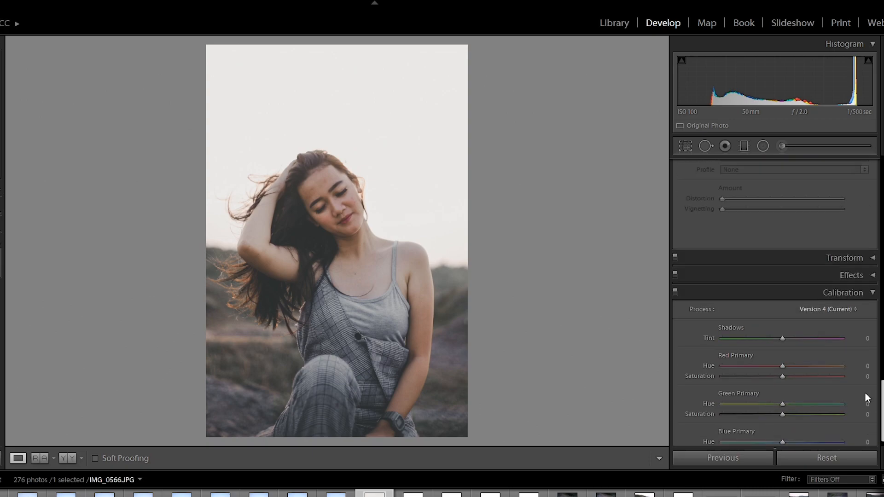
{"action": "left_click_drag", "start_coordinate": [782, 424], "coordinate": [762, 434]}
{"action": "left_click_drag", "start_coordinate": [800, 392], "coordinate": [779, 396]}
{"action": "mouse_move", "coordinate": [783, 348]}
{"action": "left_mouse_down"}
{"action": "mouse_move", "coordinate": [802, 348]}
{"action": "mouse_move", "coordinate": [778, 358]}
{"action": "left_mouse_up"}
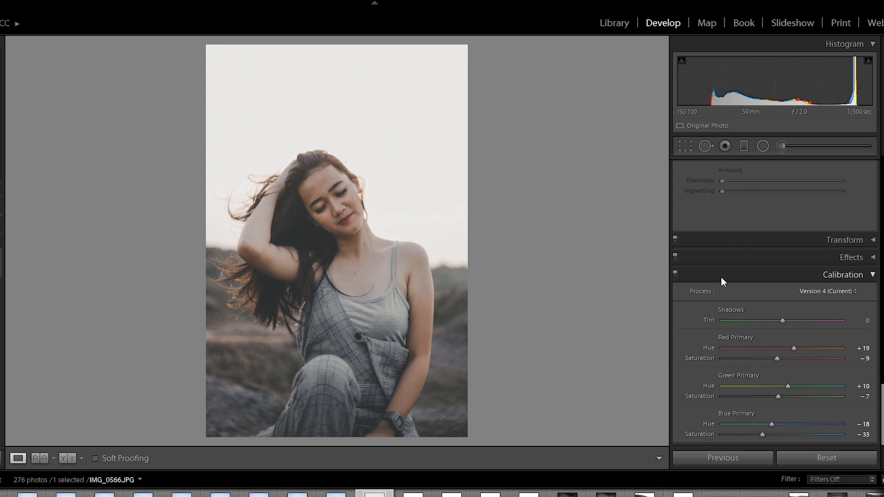
- Fine-tune the Blue Primary saturation and hue, comparing the photo with the calibration switched off and on
{"action": "left_click", "coordinate": [674, 275]}
{"action": "left_click", "coordinate": [674, 275]}
{"action": "left_click", "coordinate": [674, 274]}
{"action": "left_click", "coordinate": [675, 274]}
{"action": "left_click_drag", "start_coordinate": [763, 434], "coordinate": [776, 424]}
{"action": "left_click", "coordinate": [675, 274]}
{"action": "left_click", "coordinate": [676, 275]}
{"action": "left_click", "coordinate": [676, 274]}
{"action": "left_click", "coordinate": [675, 274]}
- Set the Exposure to +0.20, checking the brightness of the skin on the enlarged face
{"action": "left_click_drag", "start_coordinate": [882, 394], "coordinate": [882, 206]}
{"action": "left_click_drag", "start_coordinate": [882, 224], "coordinate": [882, 183]}
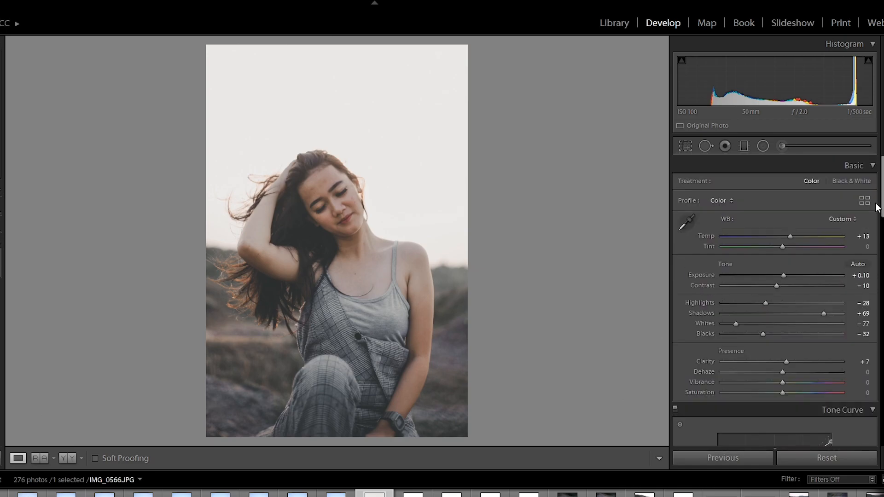
{"action": "left_click_drag", "start_coordinate": [866, 276], "coordinate": [869, 276]}
{"action": "mouse_move", "coordinate": [785, 276]}
{"action": "left_mouse_down"}
{"action": "mouse_move", "coordinate": [776, 276]}
{"action": "mouse_move", "coordinate": [785, 276]}
{"action": "left_mouse_up"}
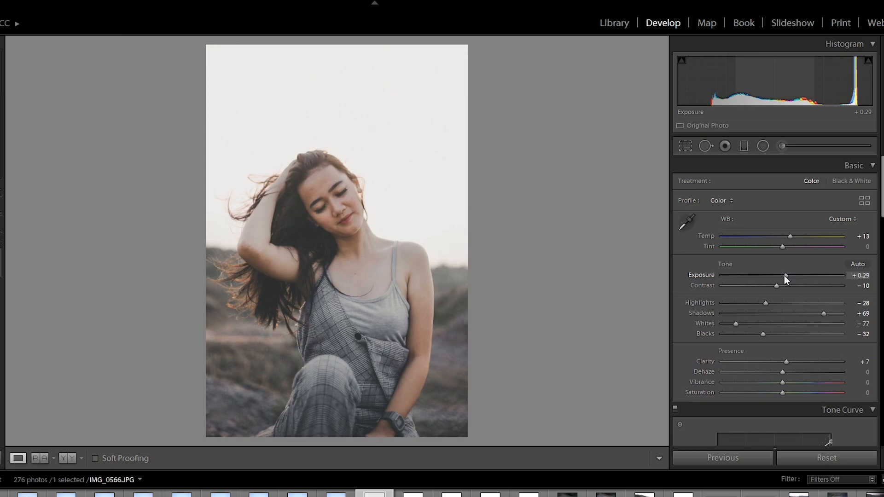
{"action": "left_click", "coordinate": [346, 207]}
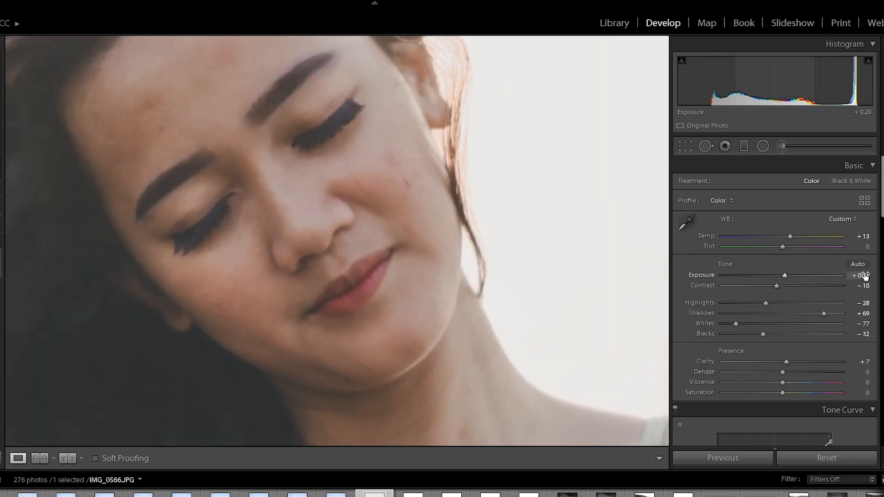
- Set the photo's Exposure to +0.30 and return to viewing the whole picture
{"action": "left_click_drag", "start_coordinate": [862, 279], "coordinate": [866, 279]}
{"action": "left_click", "coordinate": [363, 233]}
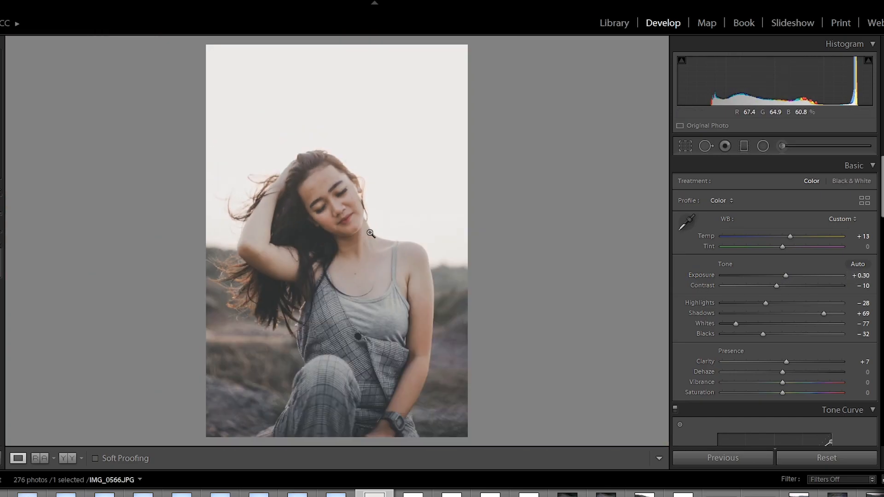
- Draw a large radial filter ellipse around the woman and set its Exposure to −2.00 to darken the surroundings
{"action": "left_click", "coordinate": [763, 146]}
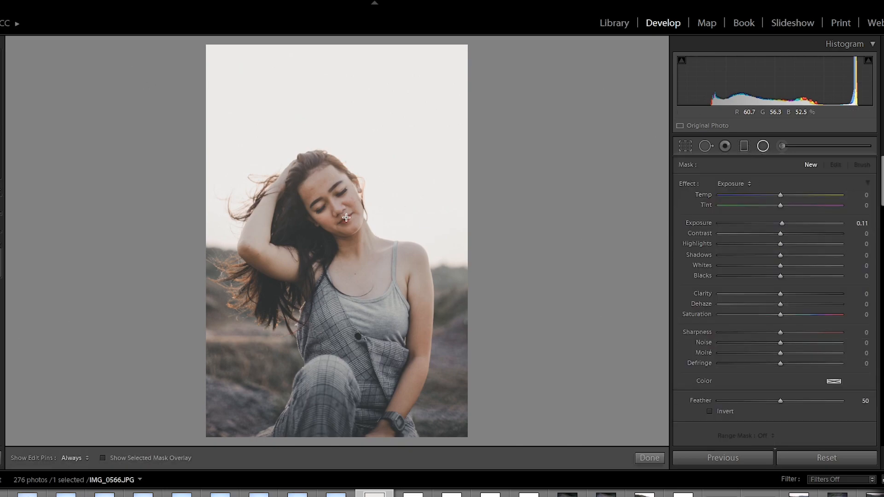
{"action": "left_click_drag", "start_coordinate": [334, 195], "coordinate": [473, 445]}
{"action": "left_click_drag", "start_coordinate": [336, 52], "coordinate": [337, 37]}
{"action": "left_click_drag", "start_coordinate": [473, 252], "coordinate": [497, 253]}
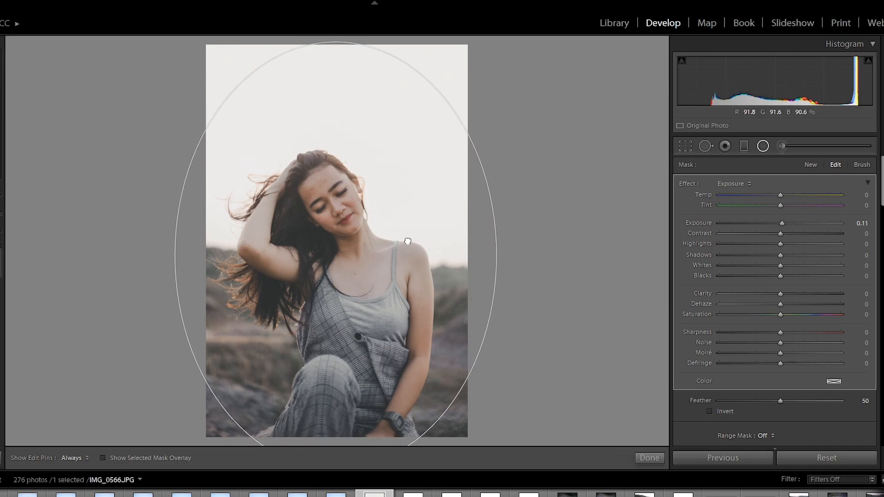
{"action": "left_click_drag", "start_coordinate": [776, 224], "coordinate": [748, 223]}
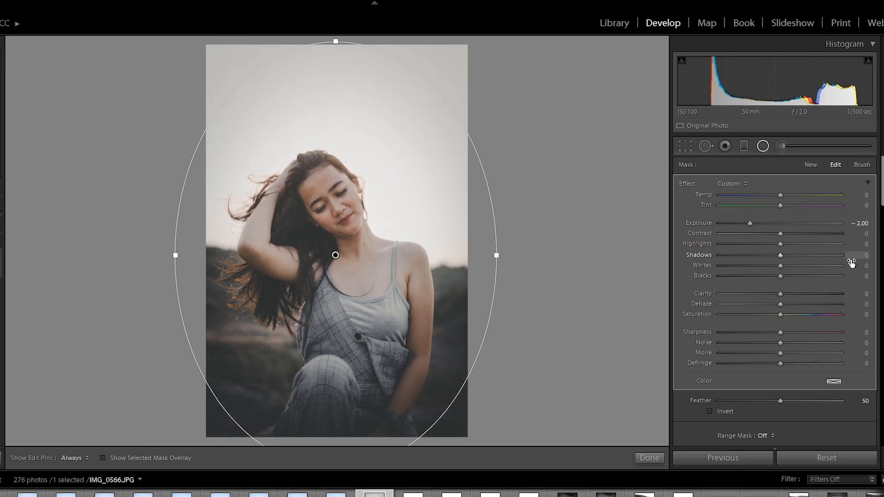
- Set the radial filter's Feather to 71, then widen the ellipse and shift it slightly down around the woman
{"action": "left_click_drag", "start_coordinate": [780, 401], "coordinate": [805, 401]}
{"action": "left_click_drag", "start_coordinate": [497, 255], "coordinate": [537, 256]}
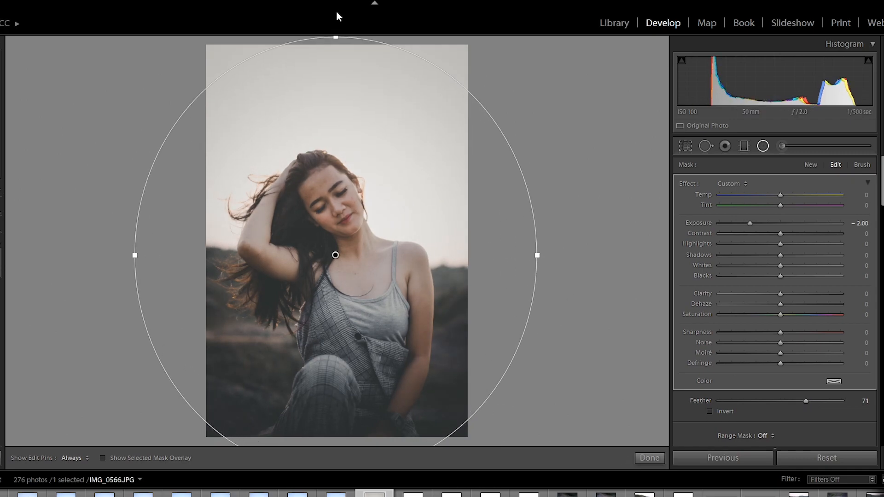
{"action": "left_click_drag", "start_coordinate": [335, 254], "coordinate": [335, 265]}
{"action": "left_click_drag", "start_coordinate": [336, 46], "coordinate": [335, 37]}
{"action": "left_click_drag", "start_coordinate": [538, 267], "coordinate": [525, 264]}
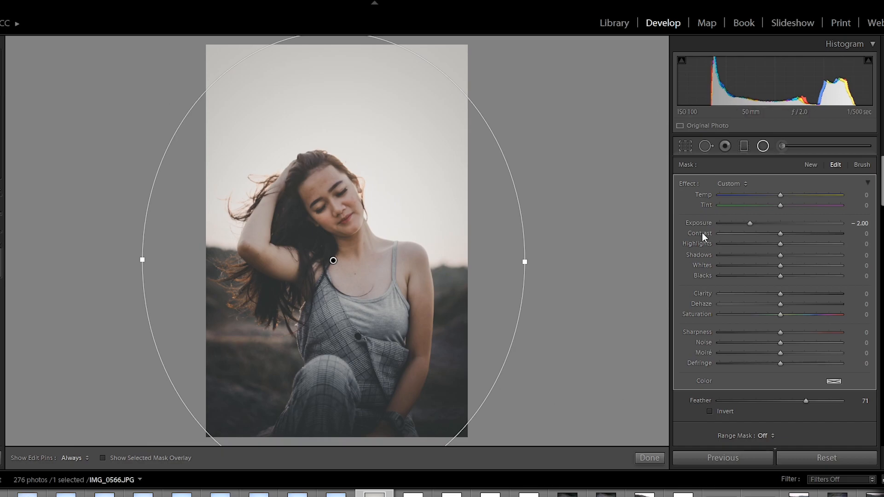
- Set the radial filter's Contrast to −36 and Blacks to −17, warm its Temp slightly, and finish the filter
{"action": "left_click_drag", "start_coordinate": [780, 235], "coordinate": [759, 239]}
{"action": "left_click_drag", "start_coordinate": [778, 275], "coordinate": [769, 276]}
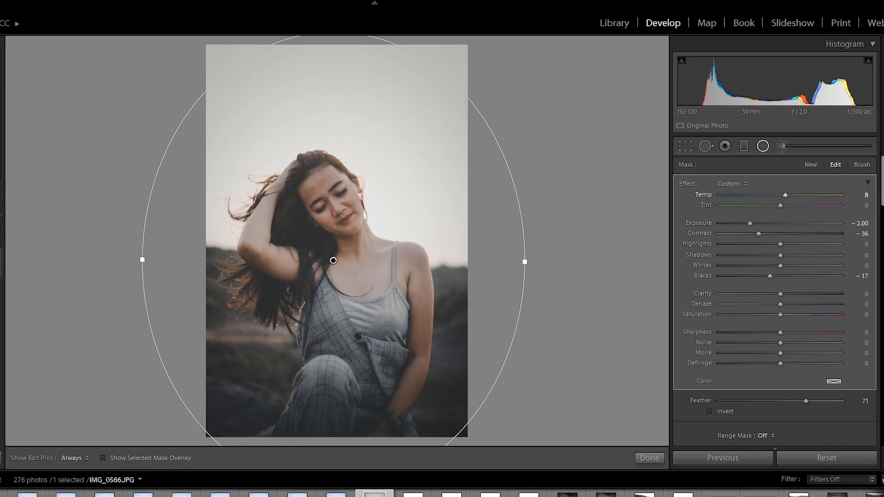
{"action": "left_click_drag", "start_coordinate": [785, 195], "coordinate": [782, 196]}
{"action": "left_click", "coordinate": [649, 457]}
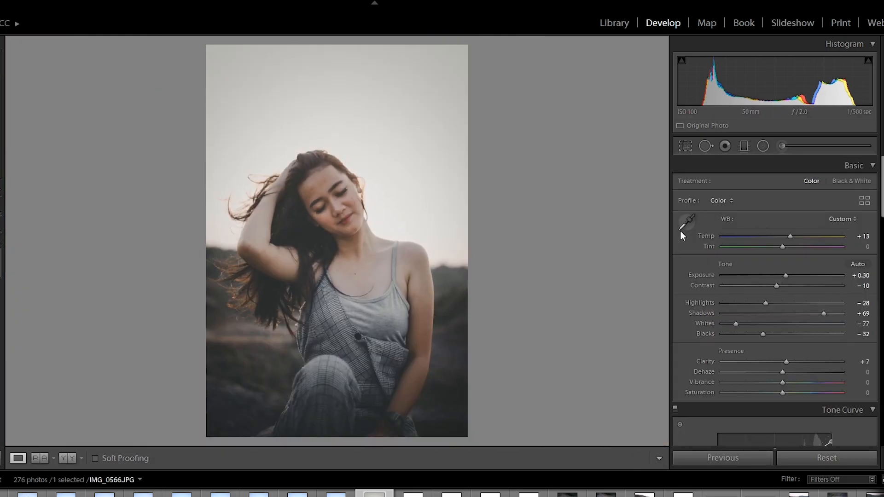
- Compare the photo before and after the edits side by side, and return to the single view
{"action": "left_click", "coordinate": [71, 460]}
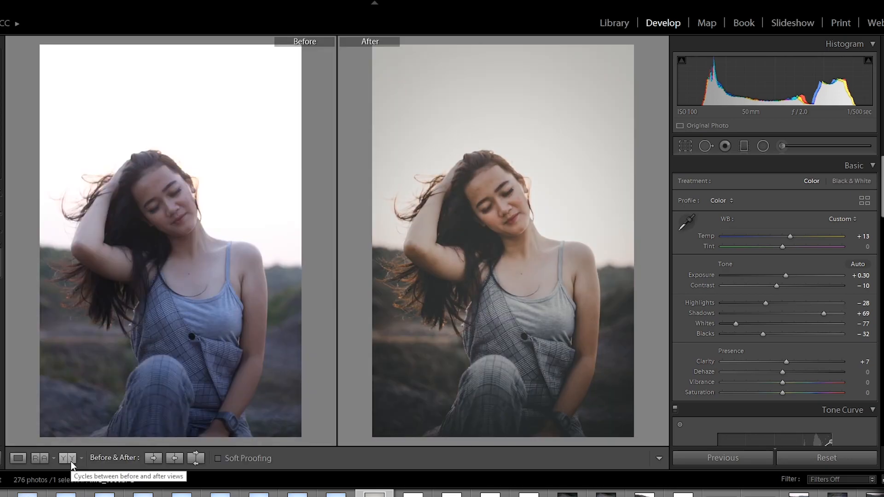
{"action": "left_click", "coordinate": [18, 459]}
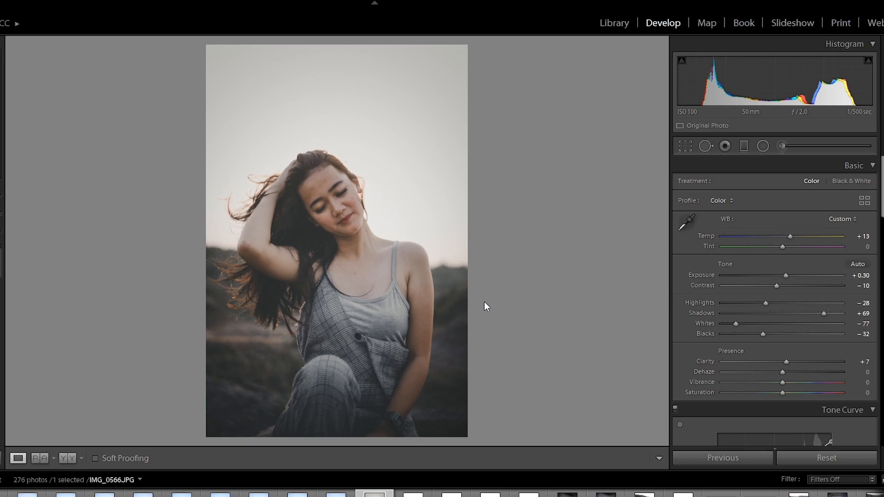
- Set Vibrance to +37 and Saturation to −10, checking the skin on the enlarged face
{"action": "mouse_move", "coordinate": [785, 383]}
{"action": "left_mouse_down"}
{"action": "mouse_move", "coordinate": [807, 382]}
{"action": "mouse_move", "coordinate": [777, 393]}
{"action": "left_mouse_up"}
{"action": "left_click", "coordinate": [336, 205]}
{"action": "left_click", "coordinate": [336, 206]}
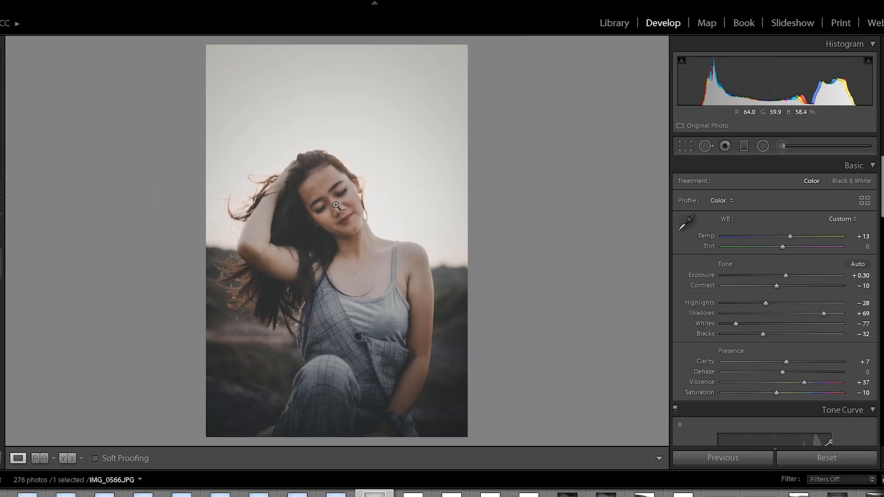
- Try a Contrast of −3 and undo the change
{"action": "mouse_move", "coordinate": [777, 286]}
{"action": "left_mouse_down"}
{"action": "mouse_move", "coordinate": [794, 285]}
{"action": "mouse_move", "coordinate": [780, 287]}
{"action": "left_mouse_up"}
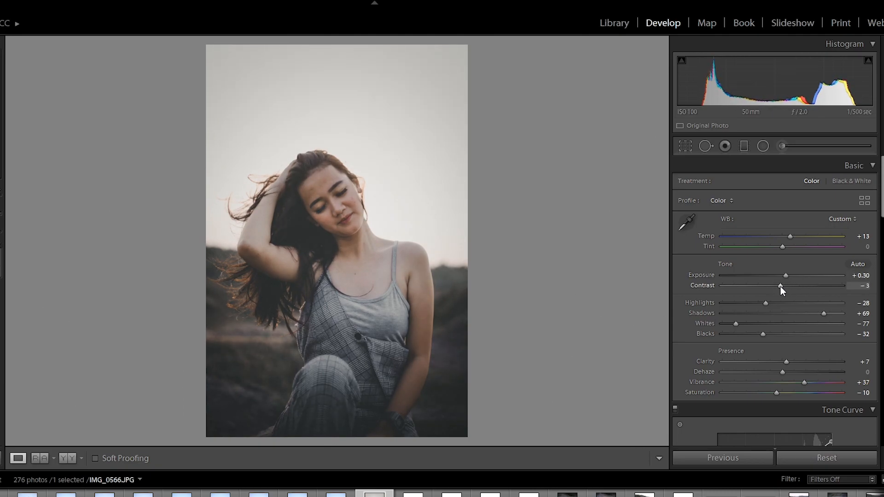
{"action": "key", "text": "ctrl+z"}
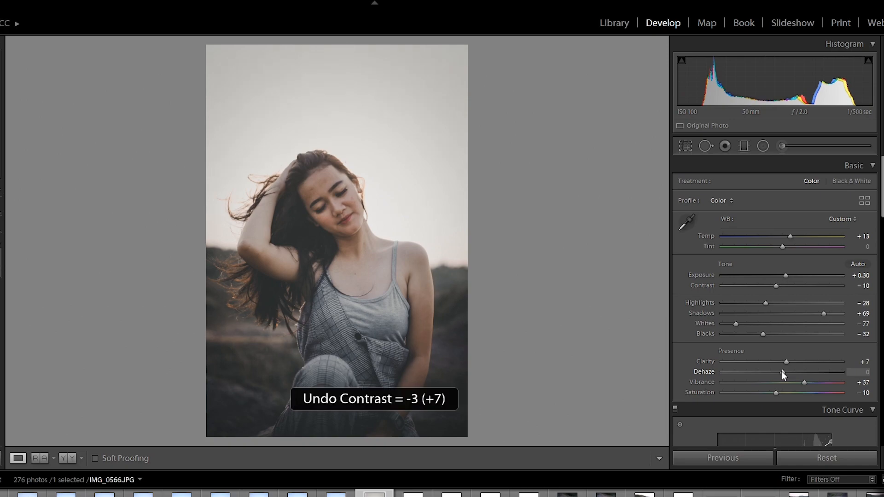
- Set Dehaze to +8 and Clarity to +2, checking the effect on the enlarged face
{"action": "mouse_move", "coordinate": [783, 375]}
{"action": "left_mouse_down"}
{"action": "mouse_move", "coordinate": [794, 364]}
{"action": "mouse_move", "coordinate": [773, 364]}
{"action": "mouse_move", "coordinate": [781, 364]}
{"action": "left_mouse_up"}
{"action": "left_click", "coordinate": [353, 214]}
{"action": "left_click", "coordinate": [492, 196]}
{"action": "left_click", "coordinate": [491, 196]}
{"action": "left_click", "coordinate": [348, 199]}
{"action": "left_click_drag", "start_coordinate": [863, 362], "coordinate": [862, 362]}
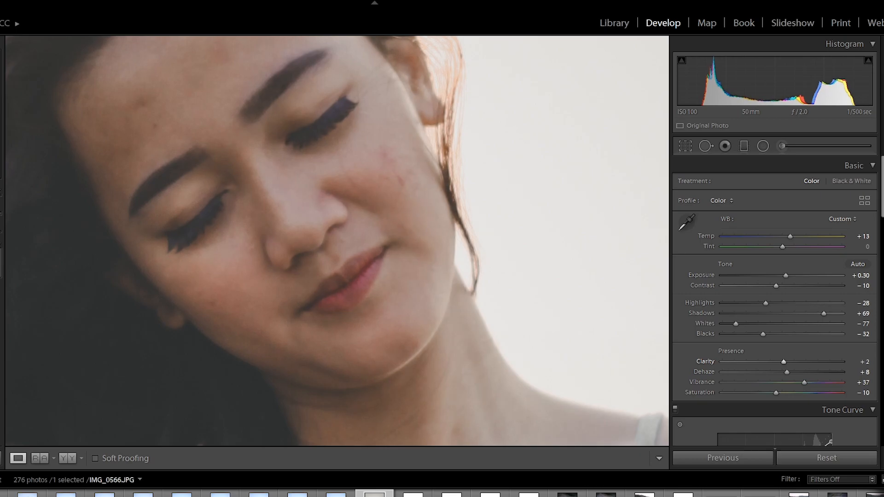
- Lower Dehaze to +5 and Clarity to −1, inspecting the skin on the shoulder and face
{"action": "key", "text": "z"}
{"action": "left_click_drag", "start_coordinate": [787, 372], "coordinate": [785, 371]}
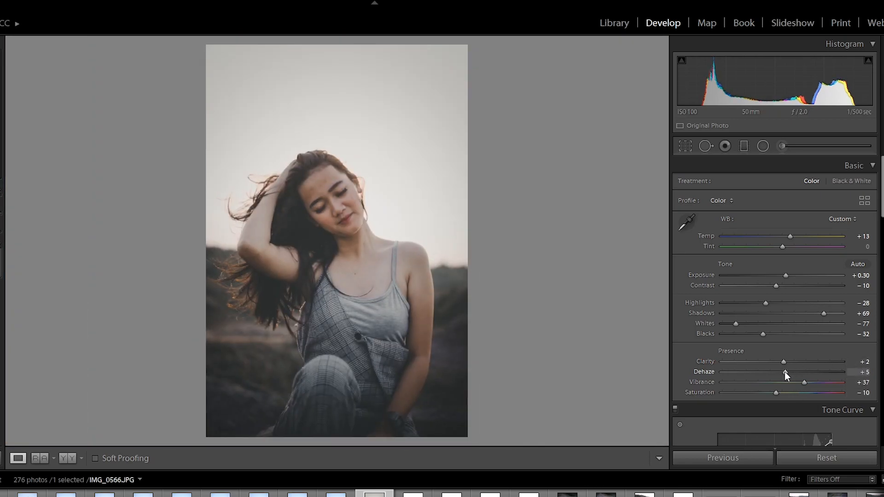
{"action": "left_click", "coordinate": [379, 236]}
{"action": "left_click_drag", "start_coordinate": [862, 363], "coordinate": [857, 363]}
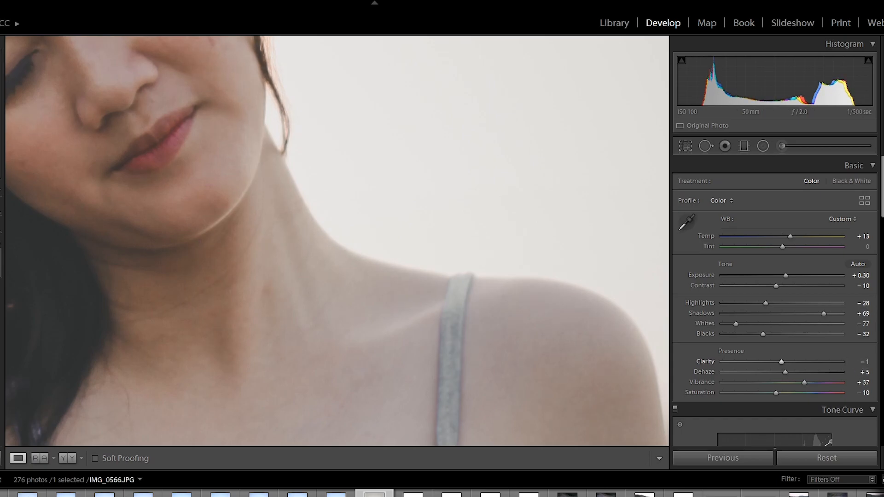
{"action": "left_click", "coordinate": [414, 251]}
{"action": "left_click", "coordinate": [334, 198]}
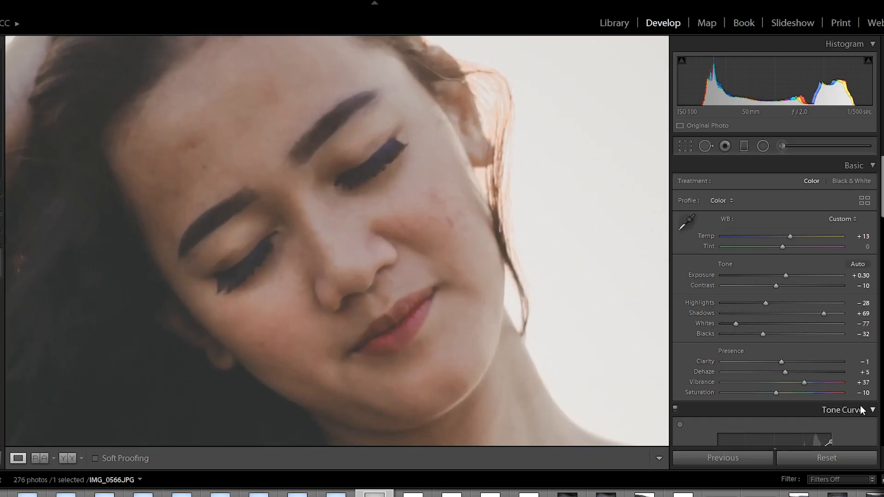
- Set sharpening Amount to 20 with Masking 16, and noise reduction Luminance to 13
{"action": "scroll", "coordinate": [875, 306], "scroll_direction": "down", "scroll_amount": 10}
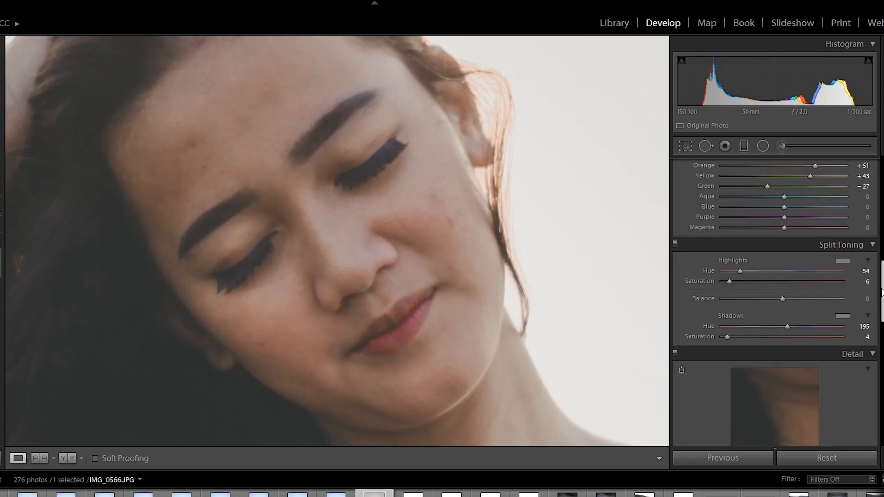
{"action": "left_click_drag", "start_coordinate": [880, 298], "coordinate": [881, 334]}
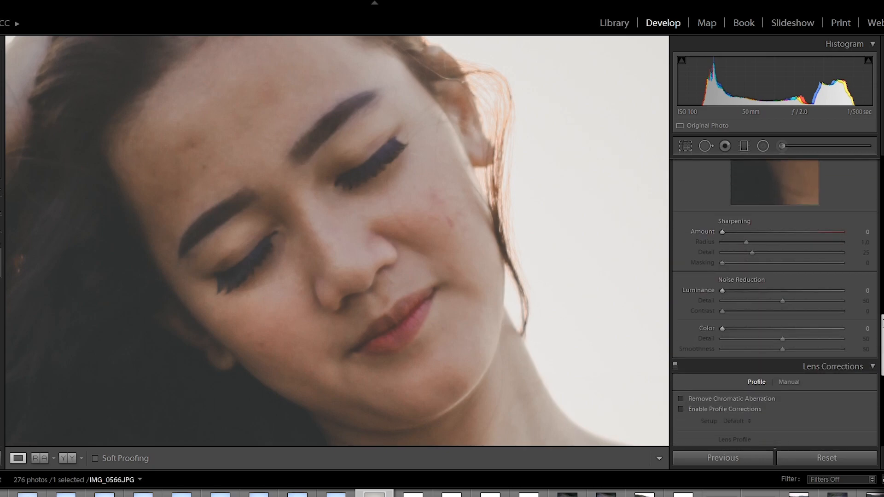
{"action": "left_click_drag", "start_coordinate": [723, 234], "coordinate": [739, 289]}
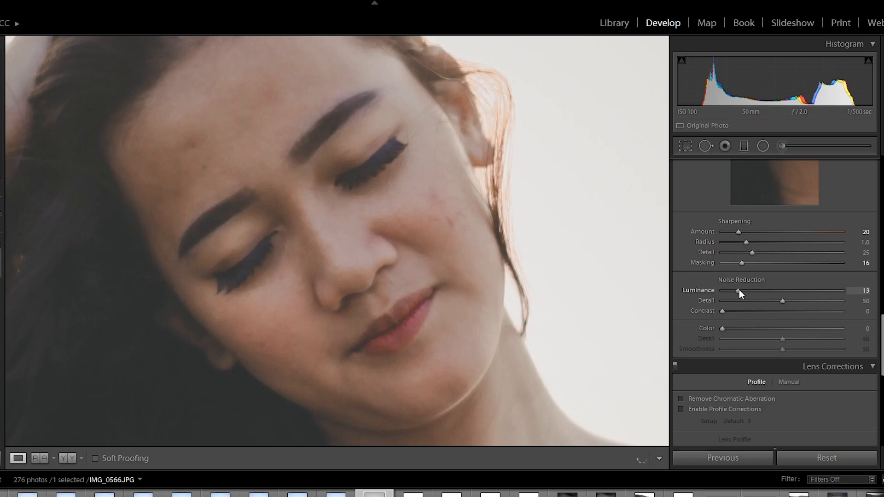
{"action": "left_click", "coordinate": [501, 238]}
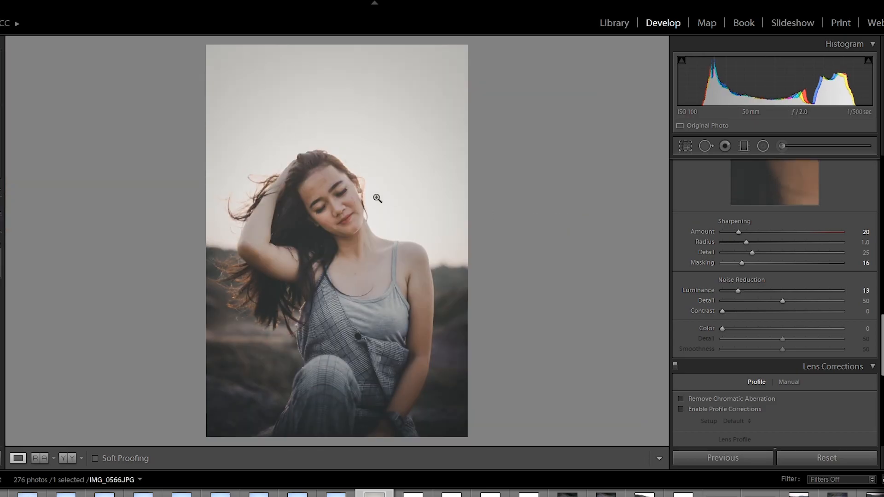
- Reduce the sharpening Amount to 9 and the noise reduction Luminance to 8, judging the enlarged face
{"action": "left_click", "coordinate": [340, 206]}
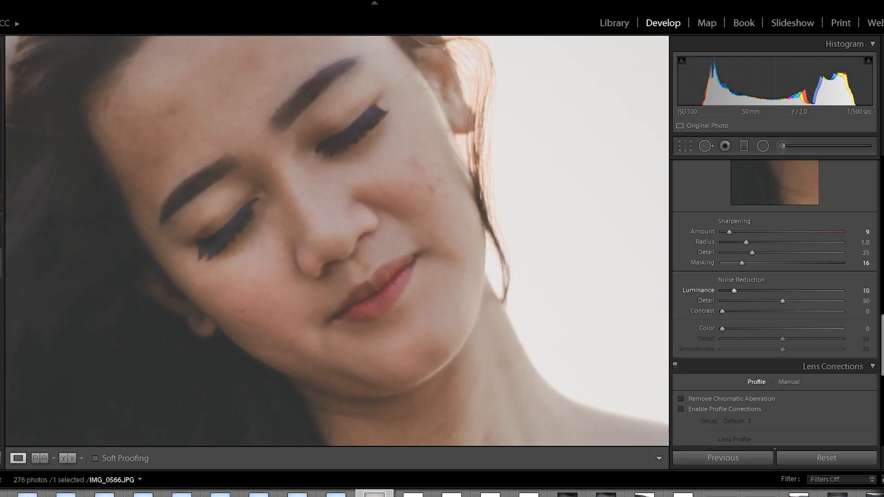
{"action": "left_click", "coordinate": [473, 241]}
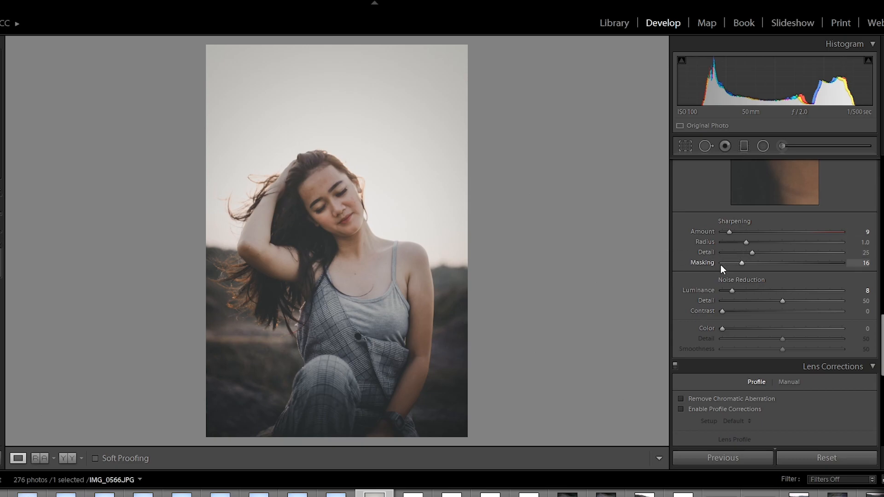
- Set the tone curve regions to Highlights +25, Lights +15, Darks +4 and Shadows −3, and compare the photo before and after
{"action": "left_click_drag", "start_coordinate": [882, 332], "coordinate": [882, 171]}
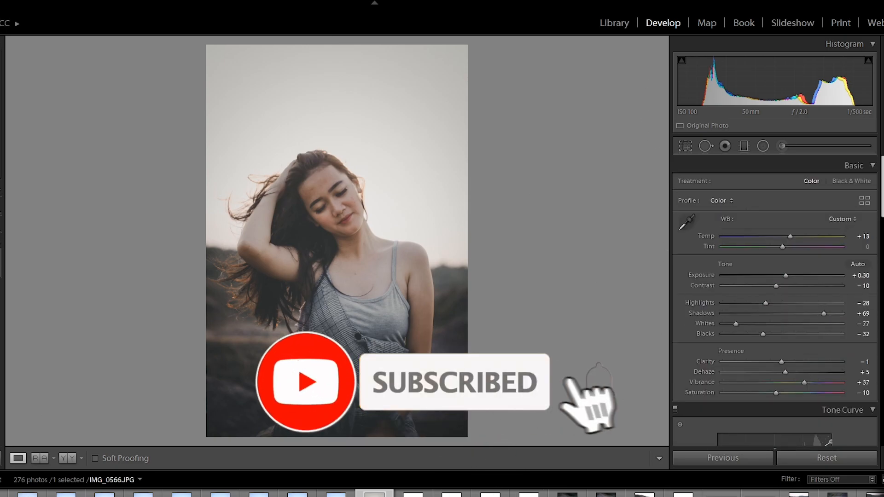
{"action": "scroll", "coordinate": [773, 300], "scroll_direction": "down", "scroll_amount": 4}
{"action": "scroll", "coordinate": [765, 354], "scroll_direction": "down", "scroll_amount": 5}
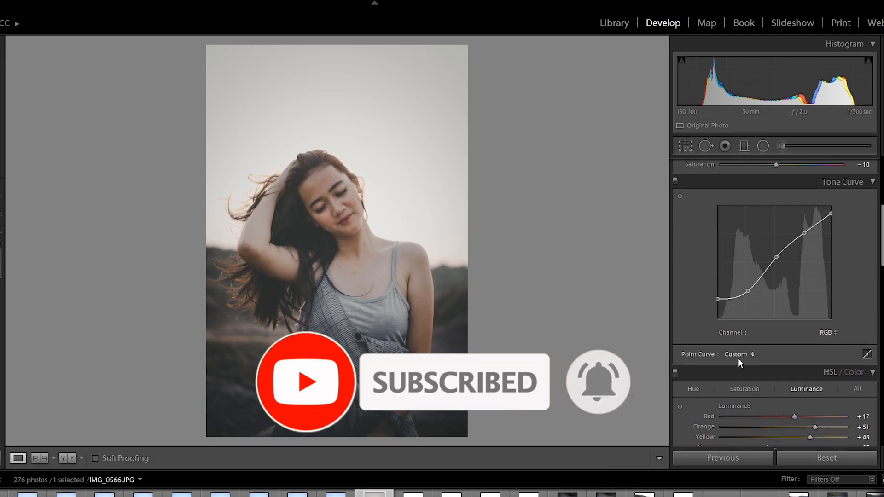
{"action": "left_click", "coordinate": [867, 354]}
{"action": "mouse_move", "coordinate": [782, 357]}
{"action": "left_mouse_down"}
{"action": "mouse_move", "coordinate": [802, 358]}
{"action": "mouse_move", "coordinate": [768, 377]}
{"action": "mouse_move", "coordinate": [791, 377]}
{"action": "mouse_move", "coordinate": [765, 377]}
{"action": "mouse_move", "coordinate": [794, 370]}
{"action": "mouse_move", "coordinate": [783, 370]}
{"action": "mouse_move", "coordinate": [767, 346]}
{"action": "mouse_move", "coordinate": [747, 348]}
{"action": "mouse_move", "coordinate": [806, 347]}
{"action": "mouse_move", "coordinate": [792, 357]}
{"action": "left_mouse_up"}
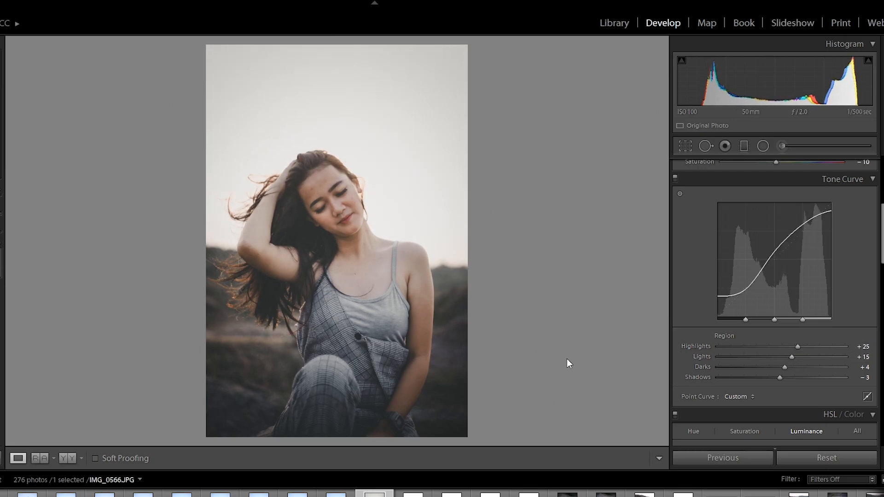
{"action": "left_click", "coordinate": [68, 459]}
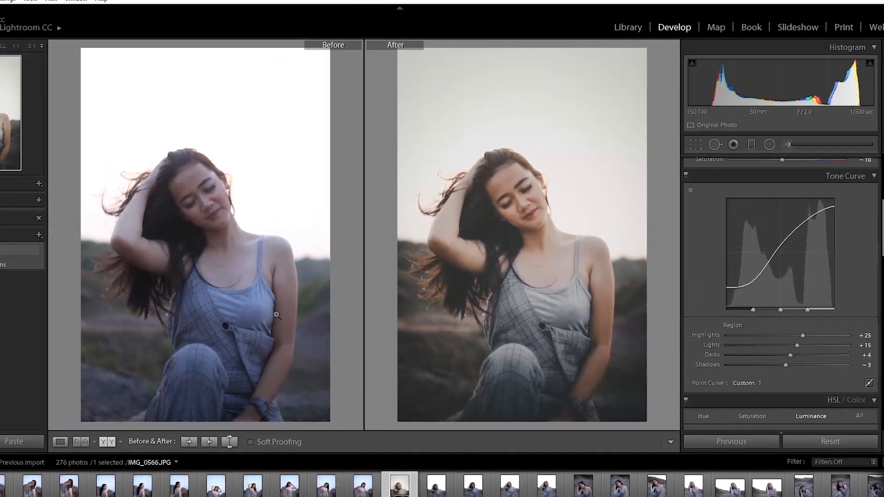